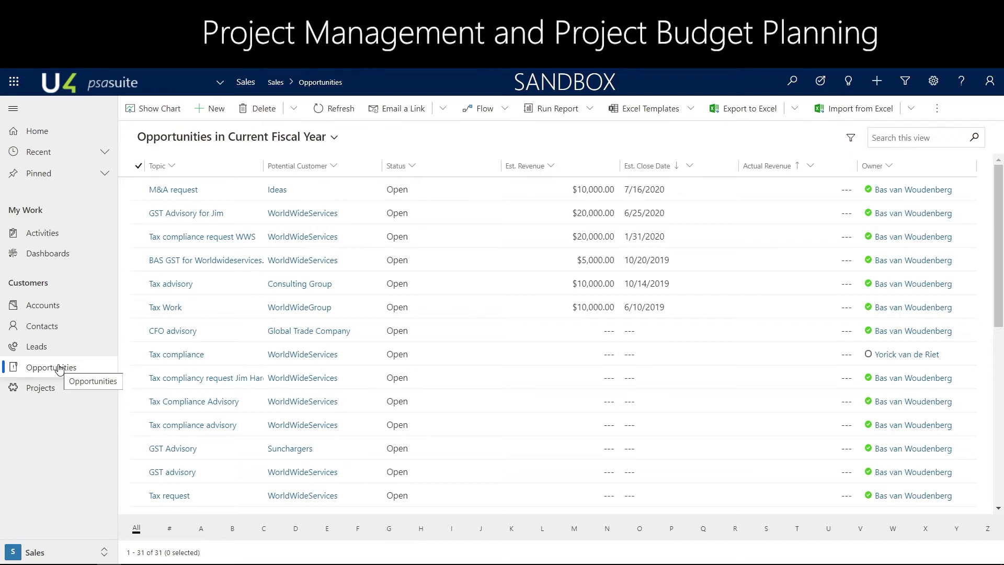
# Open the M&A request opportunity and start a new project from its Develop stage.
pyautogui.click(364, 191)
pyautogui.doubleClick(365, 190)
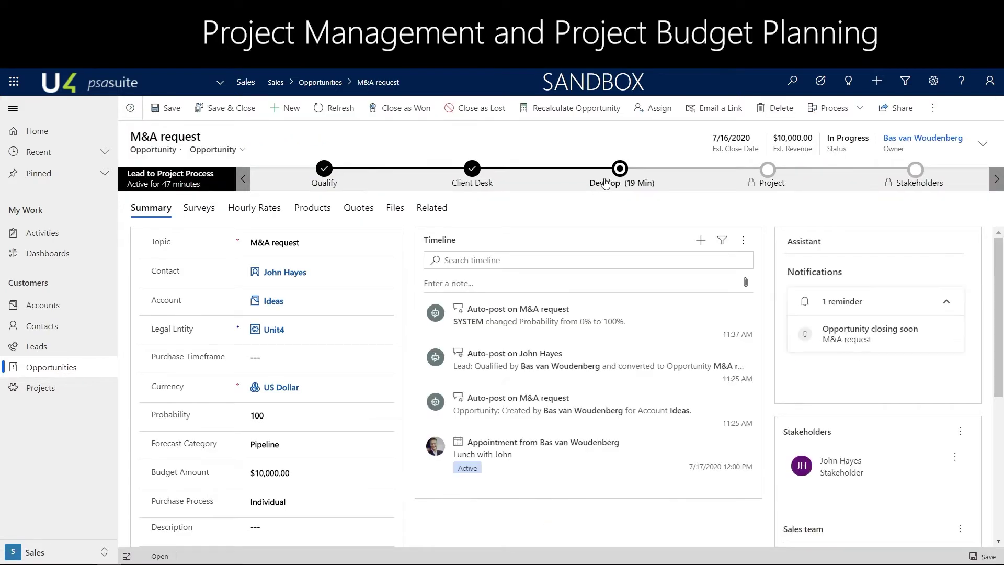
pyautogui.click(619, 169)
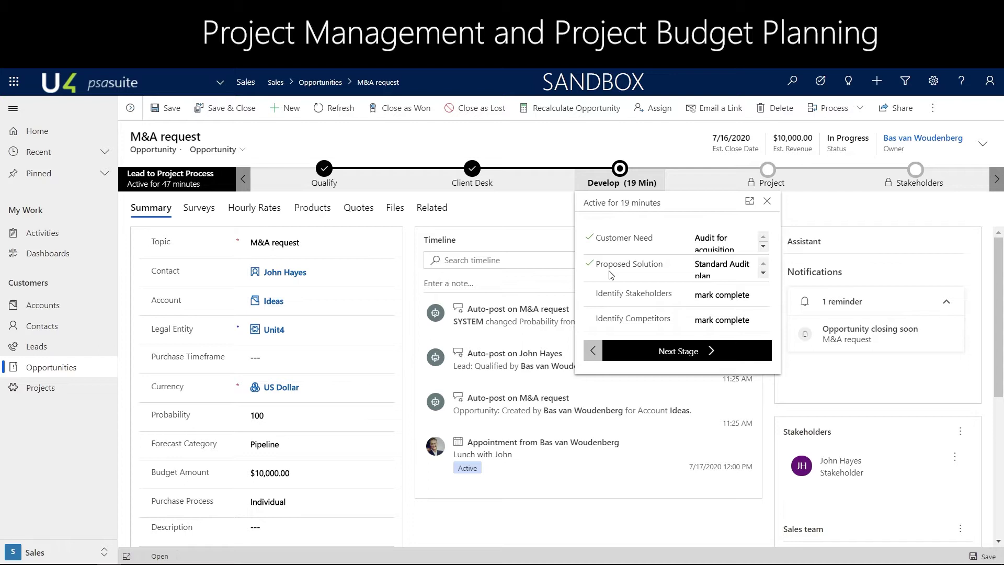
pyautogui.click(648, 350)
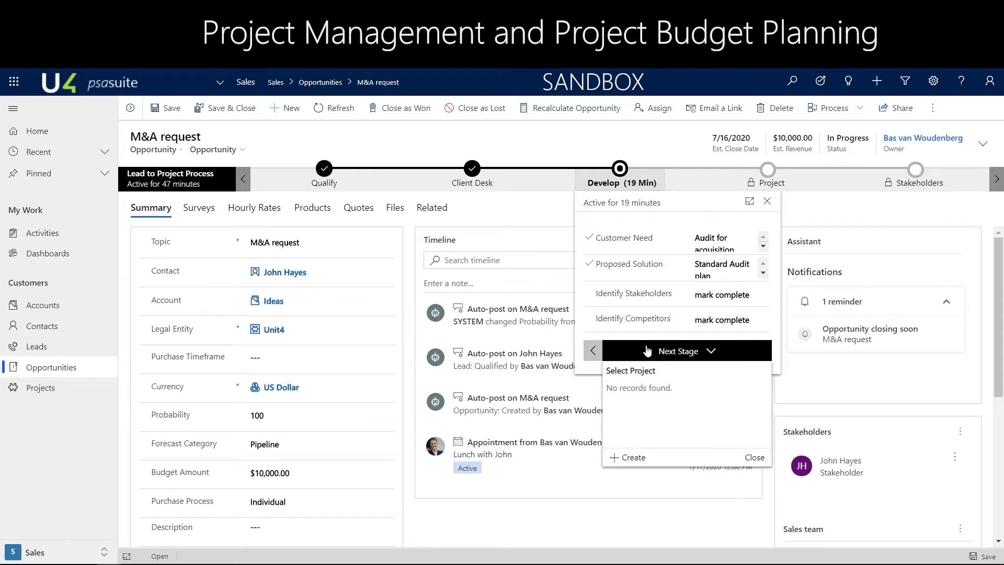
pyautogui.click(628, 458)
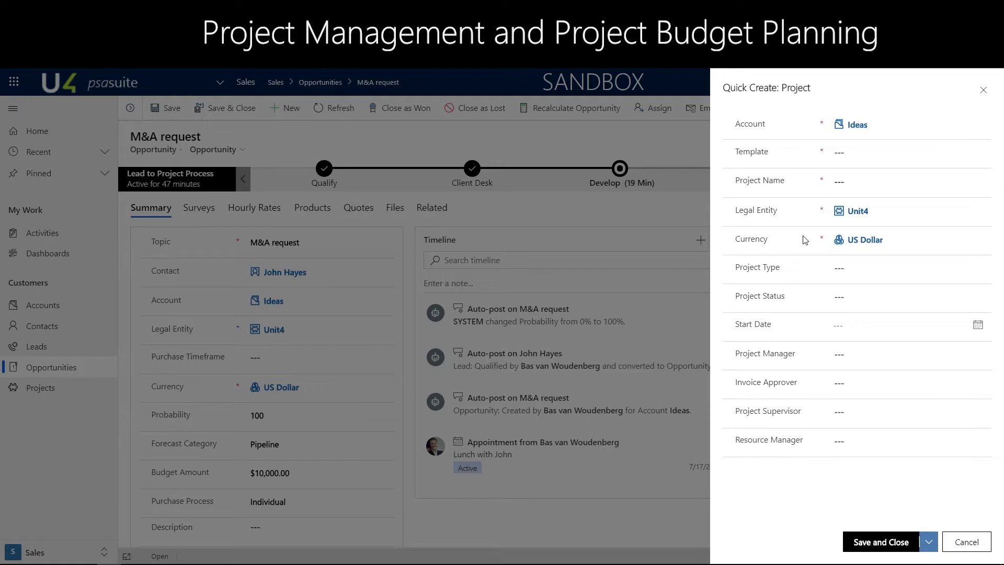
pyautogui.click(878, 152)
# Set template Audit, project name 'M&A request for Ideas' and project type Audit.
pyautogui.write('au')
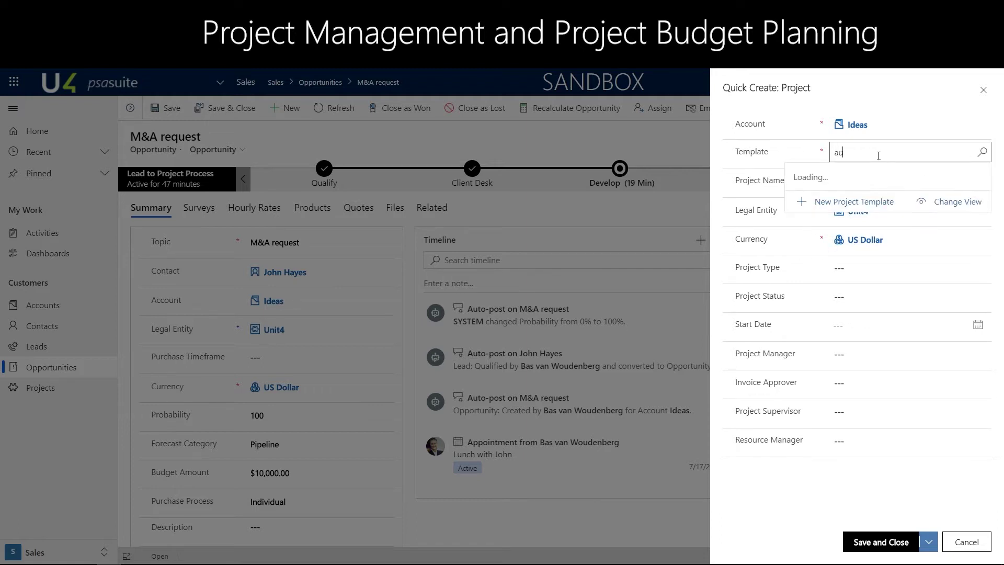
pyautogui.write('di')
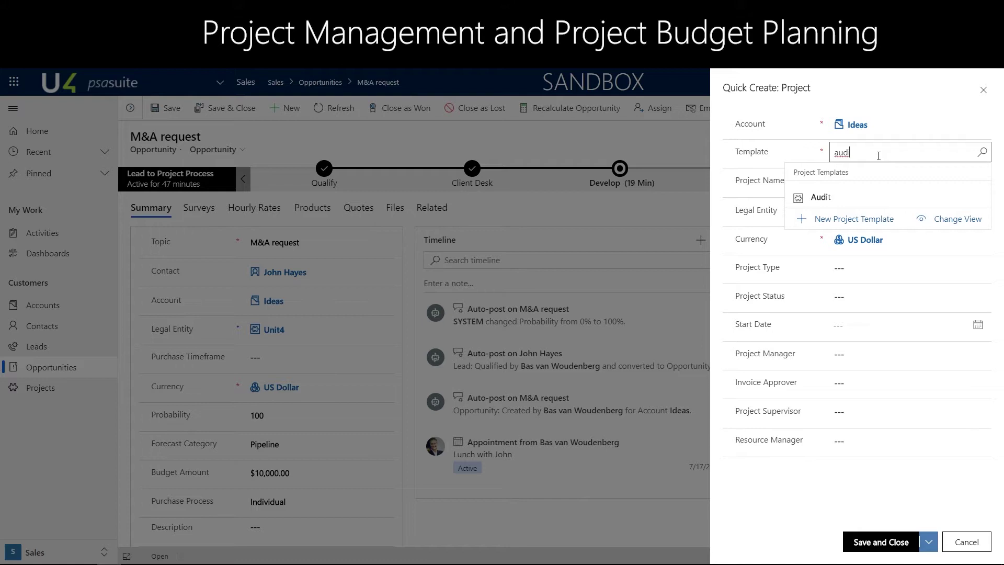
pyautogui.click(877, 198)
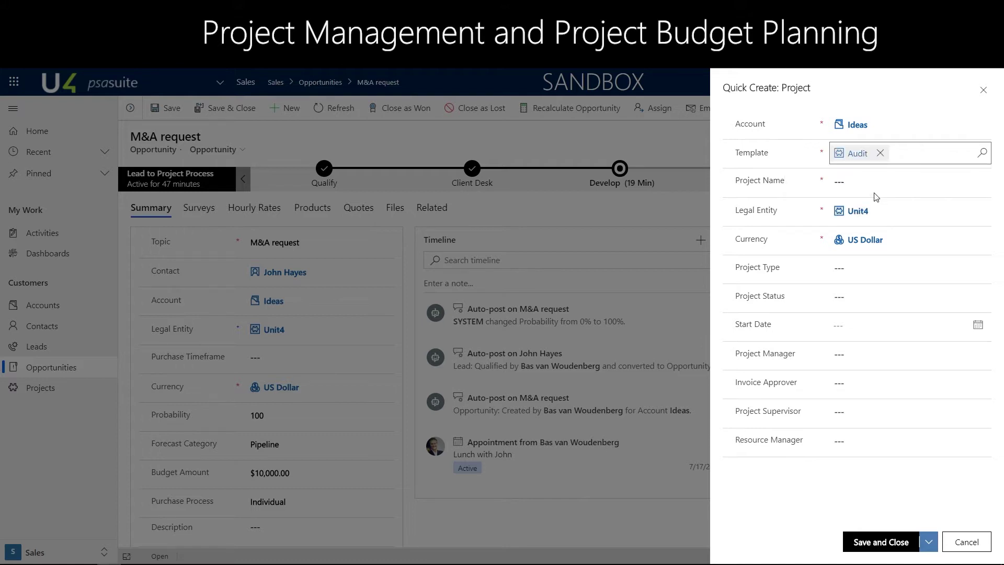
pyautogui.click(874, 185)
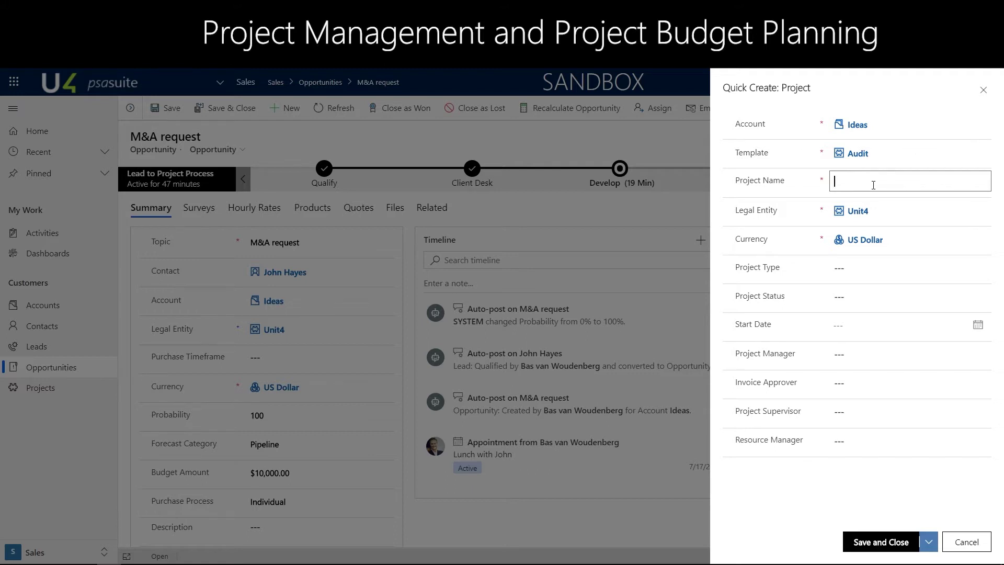
pyautogui.write('M&A request for Ideas')
pyautogui.click(873, 269)
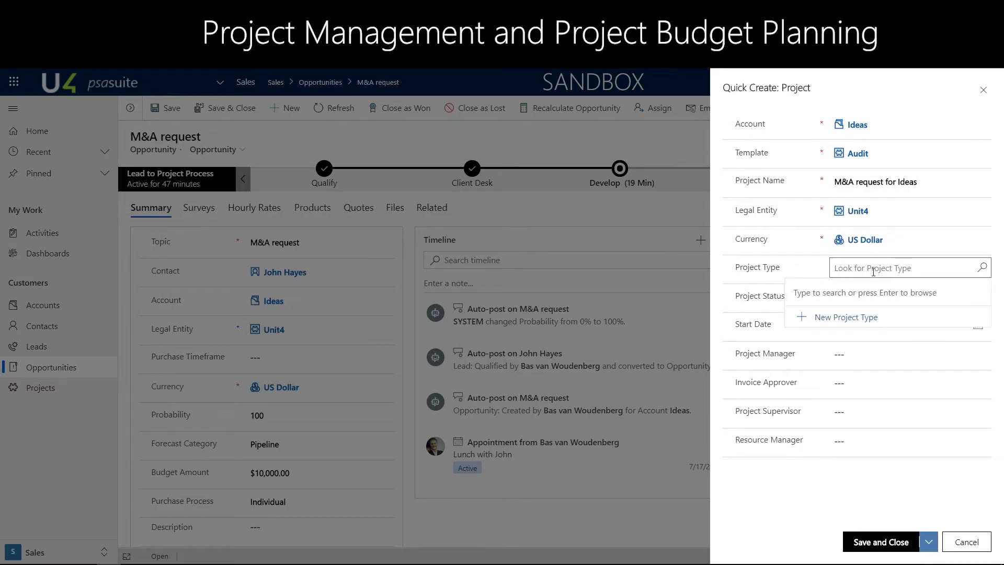
pyautogui.write('audit')
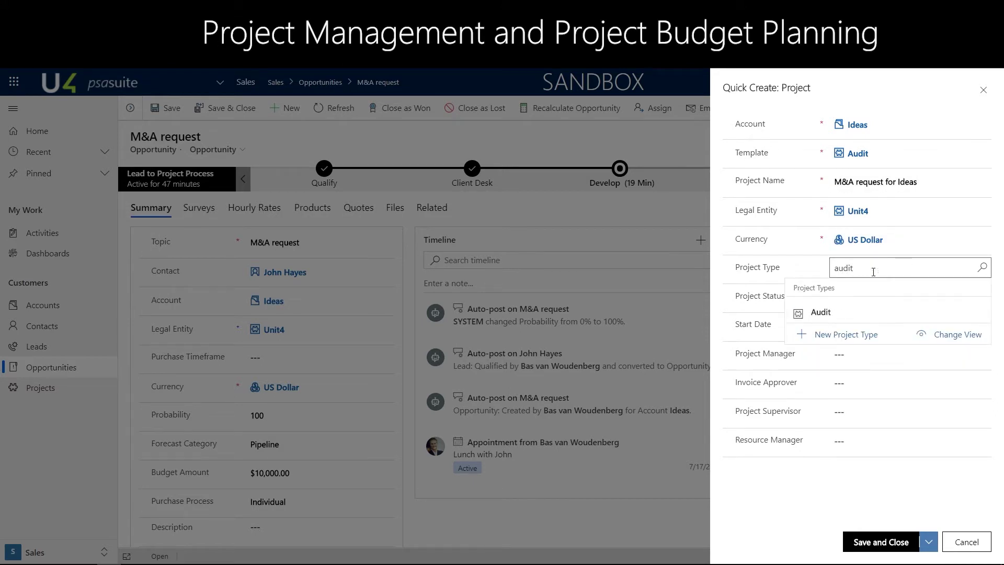
pyautogui.click(869, 313)
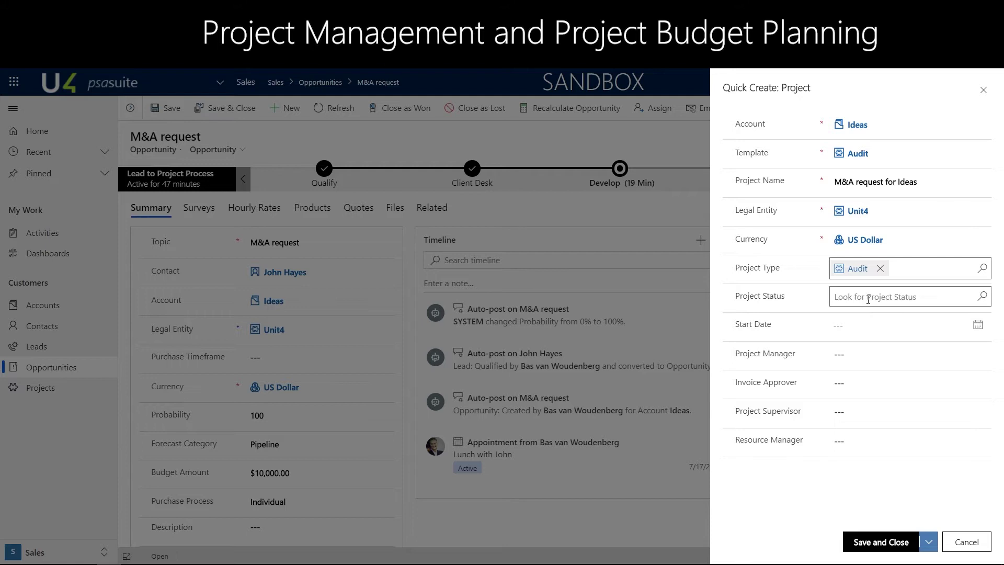
# Set status 02 Started, assign the project manager and invoice approver, and save the project.
pyautogui.click(869, 298)
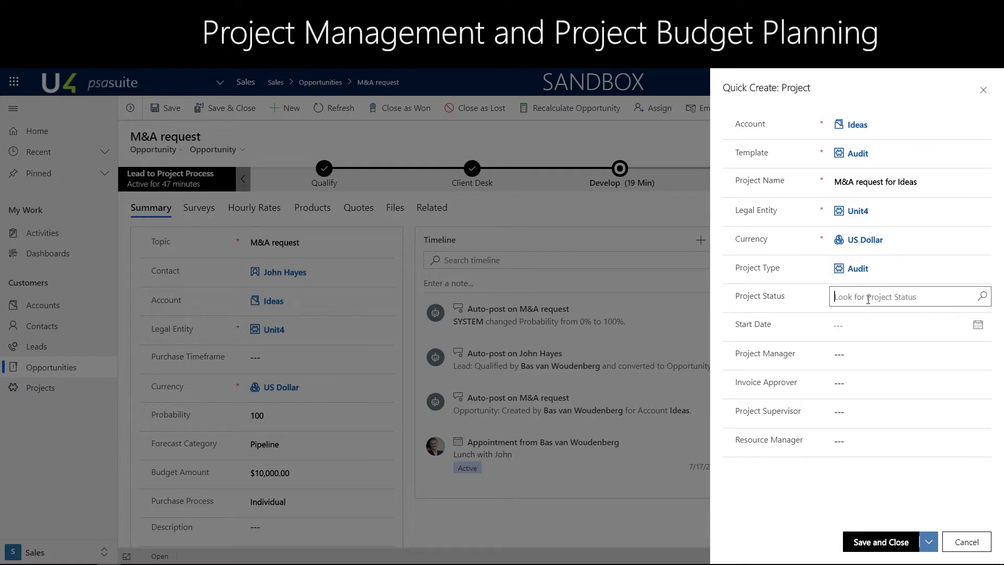
pyautogui.click(980, 298)
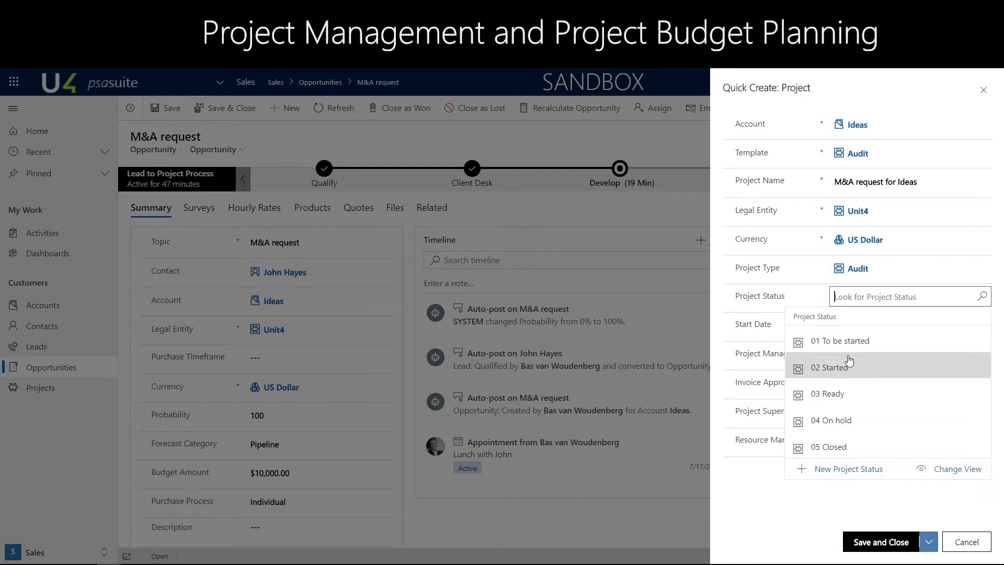
pyautogui.click(849, 365)
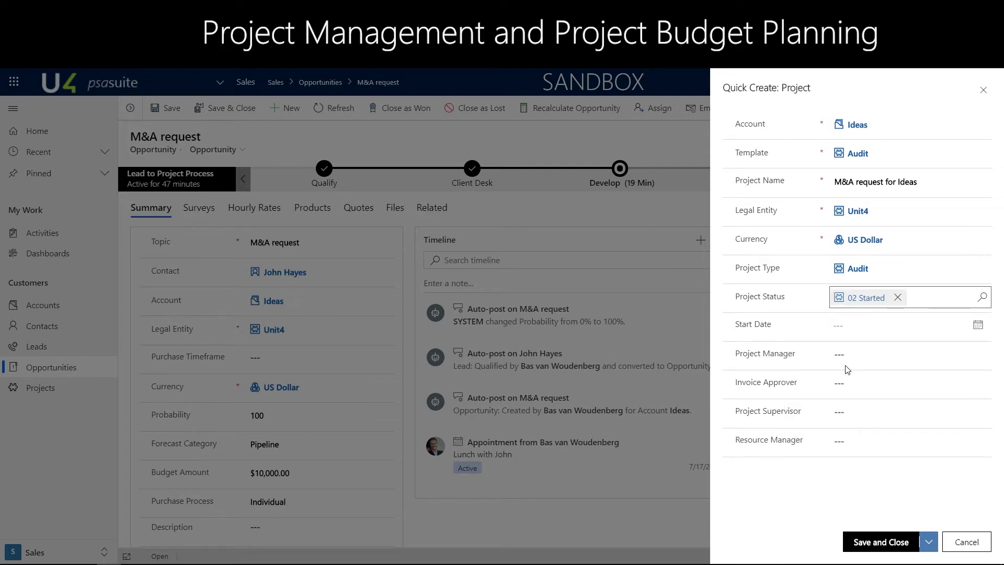
pyautogui.click(850, 362)
pyautogui.write('bas')
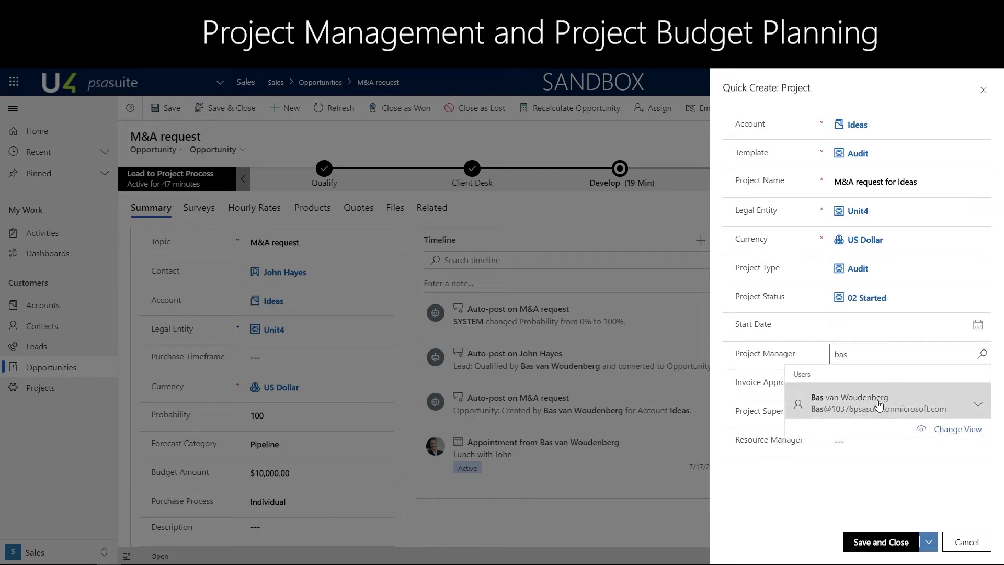
pyautogui.click(878, 401)
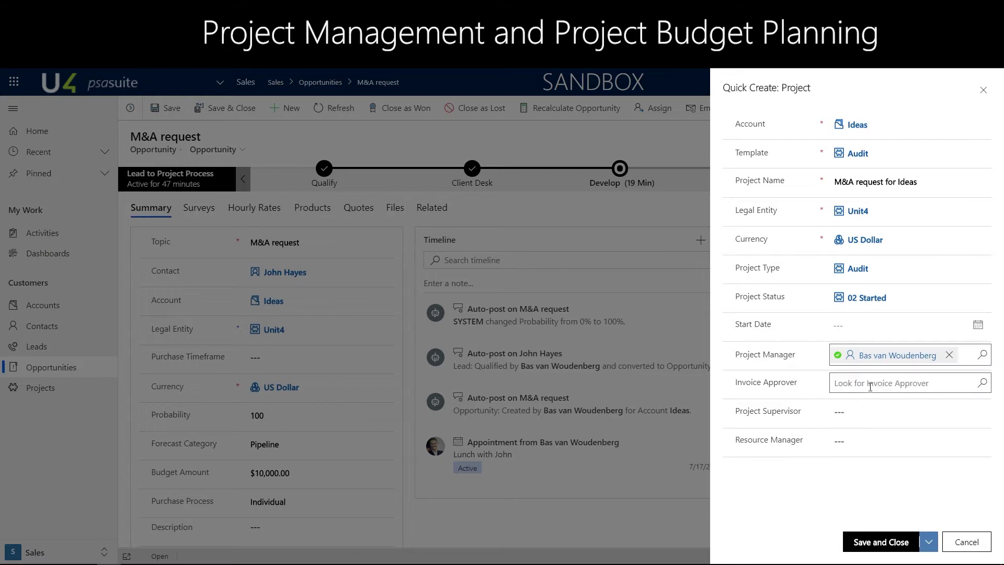
pyautogui.write('bas')
pyautogui.click(870, 430)
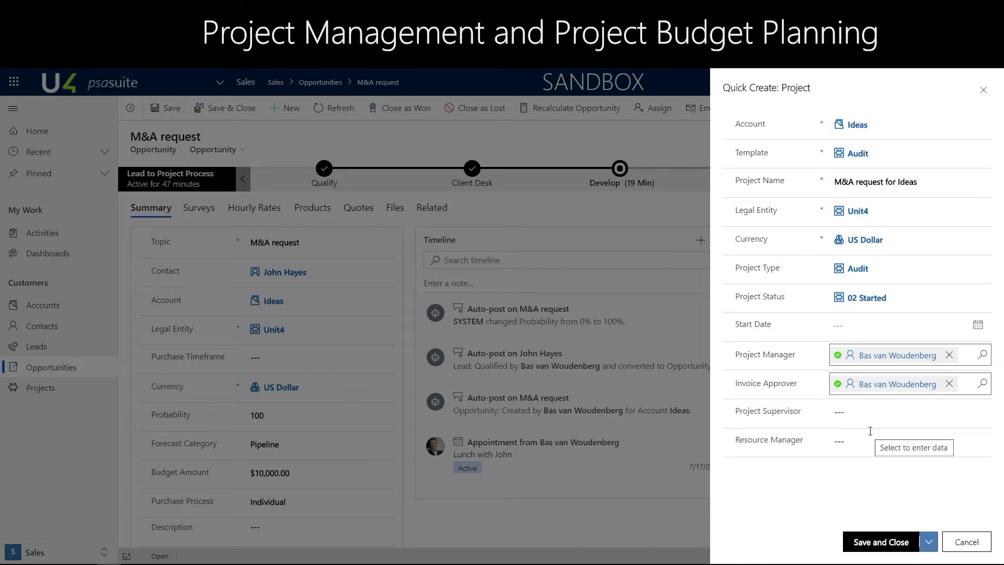
pyautogui.click(882, 543)
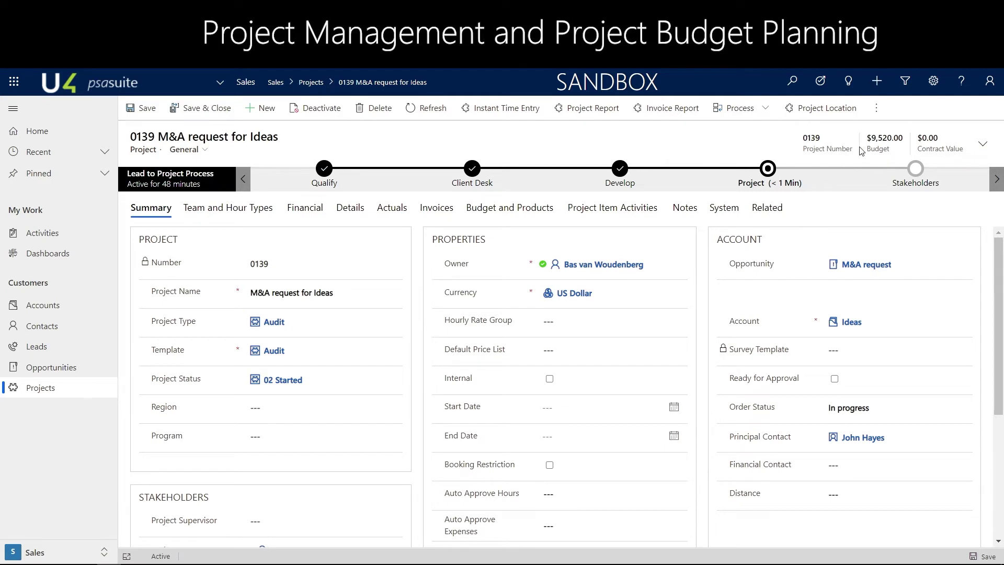
# Show the Related planning and budget records for project 0139.
pyautogui.click(771, 209)
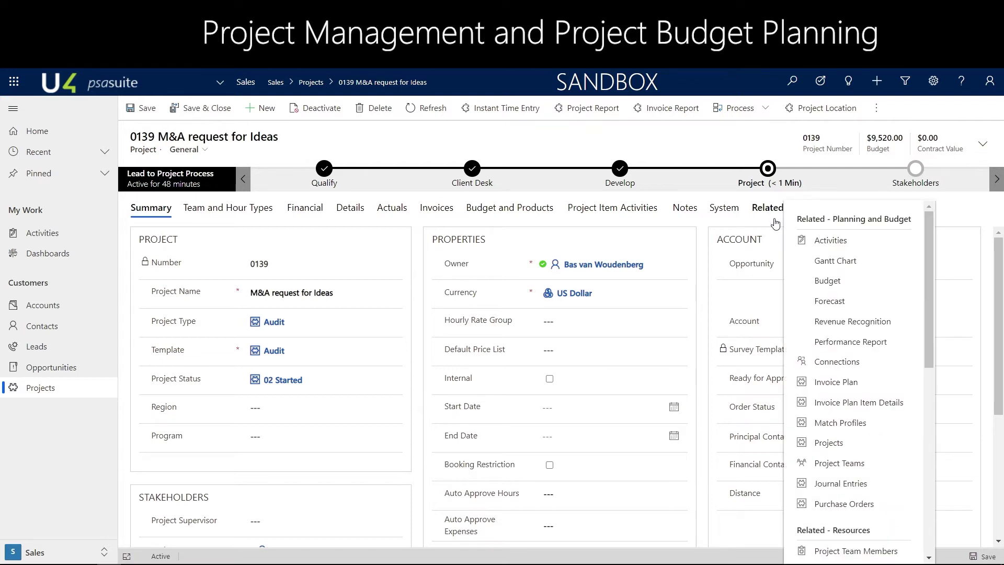
# Show project 0139's budget lines ($4,775.00 cost, $9,655.00 selling) and review the overflow commands.
pyautogui.click(823, 282)
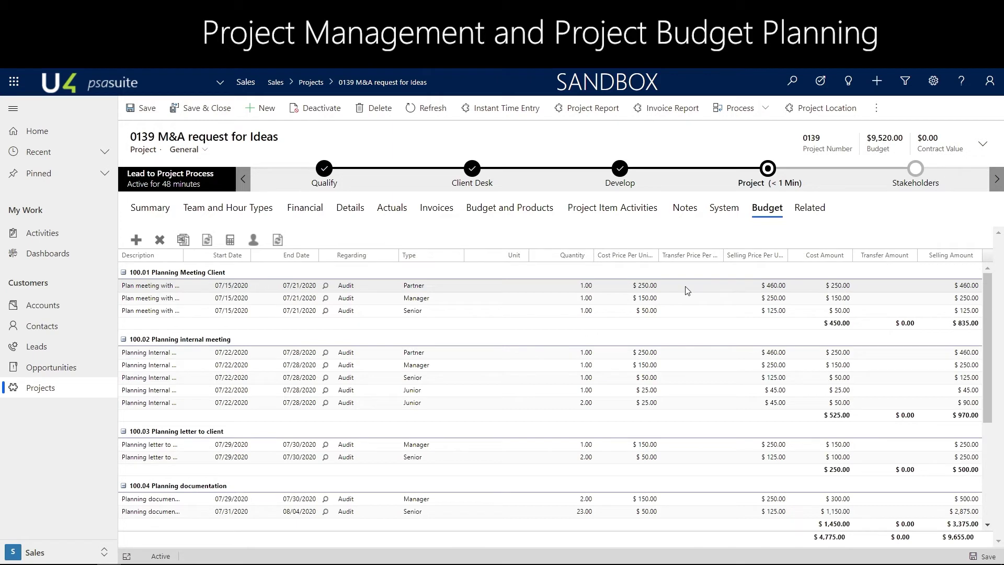
pyautogui.click(877, 110)
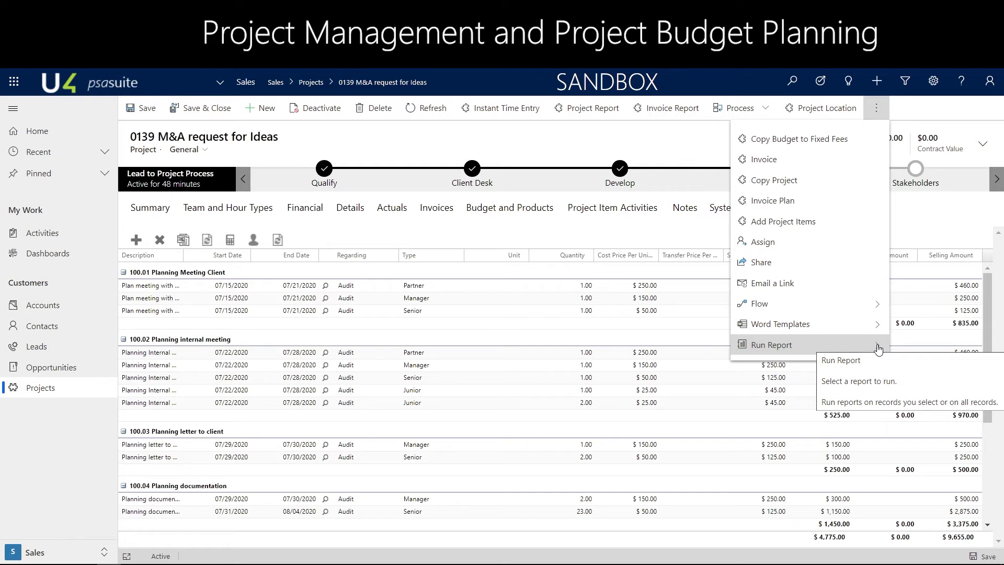
pyautogui.click(639, 230)
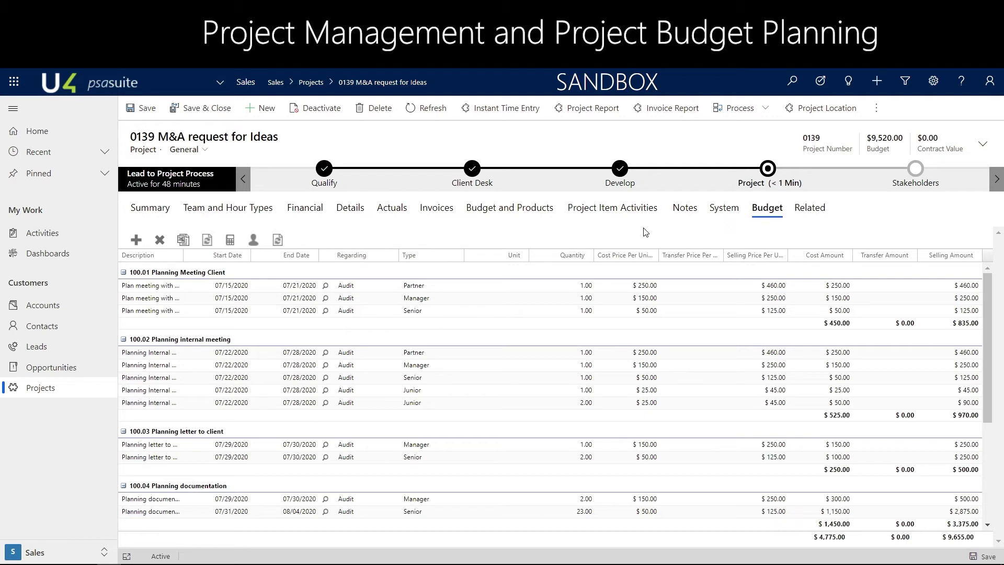
pyautogui.click(810, 212)
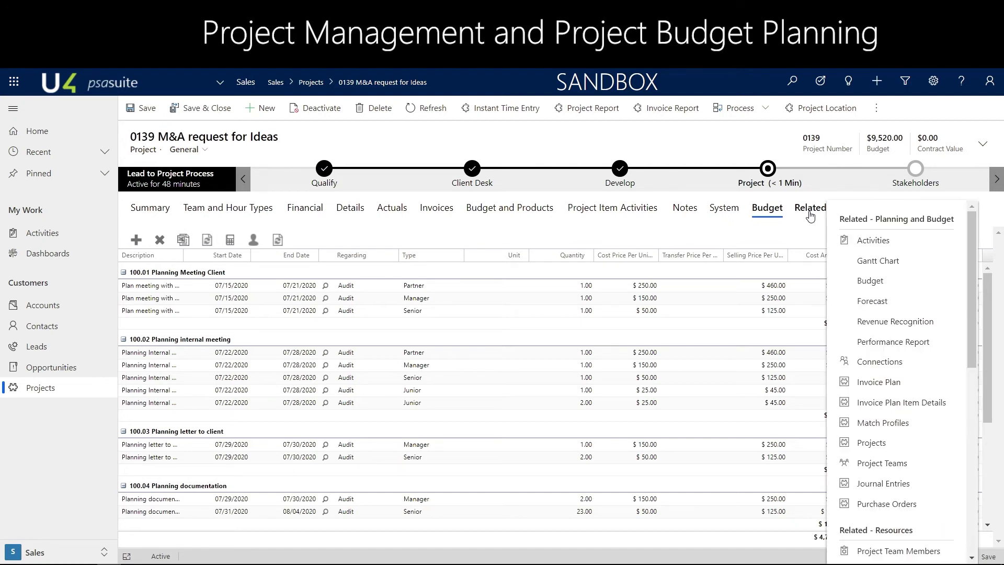
# Display the performance report's Budget, Invoiced and Project KPI's graph, then return to the budget lines.
pyautogui.click(878, 345)
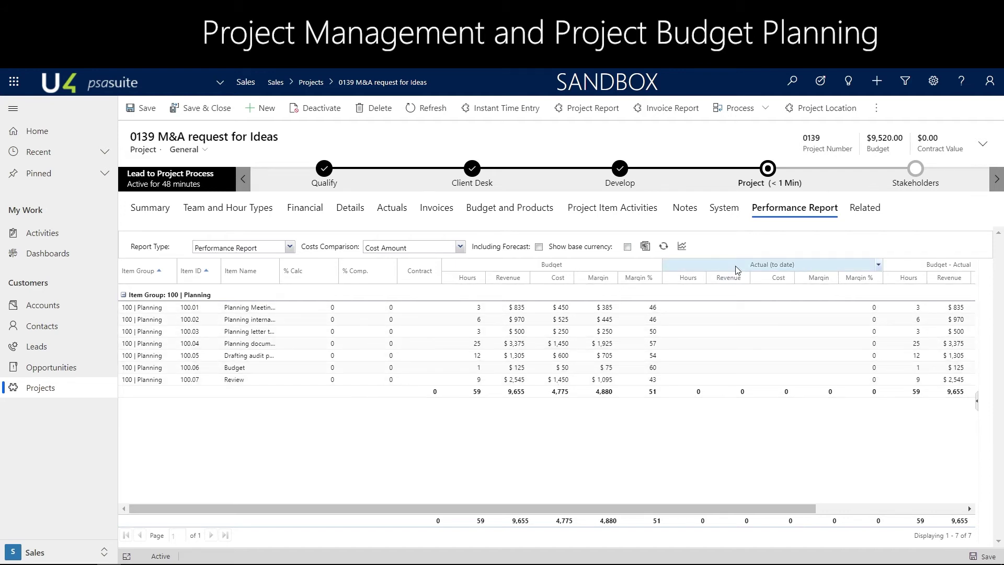
pyautogui.click(681, 246)
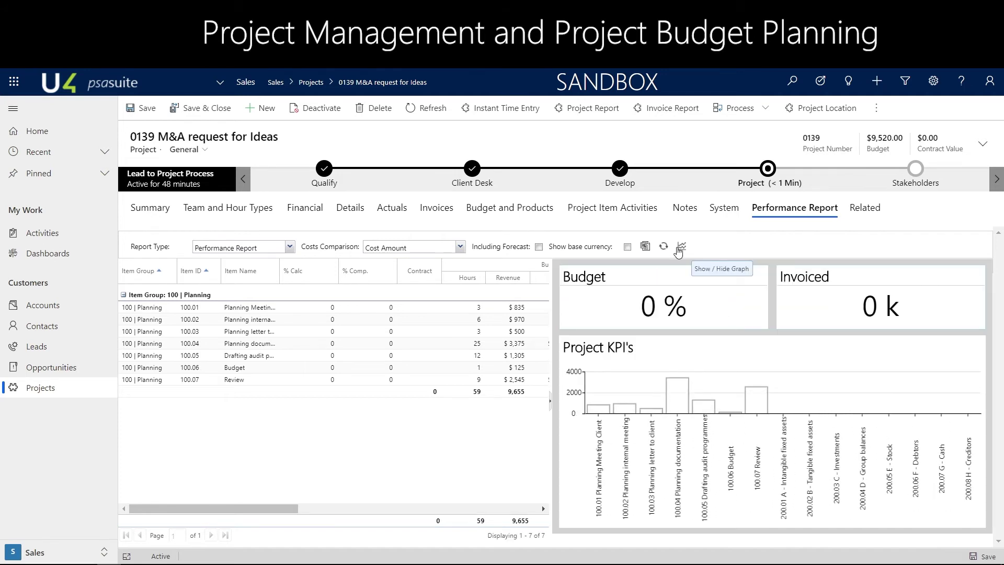
pyautogui.moveTo(599, 412)
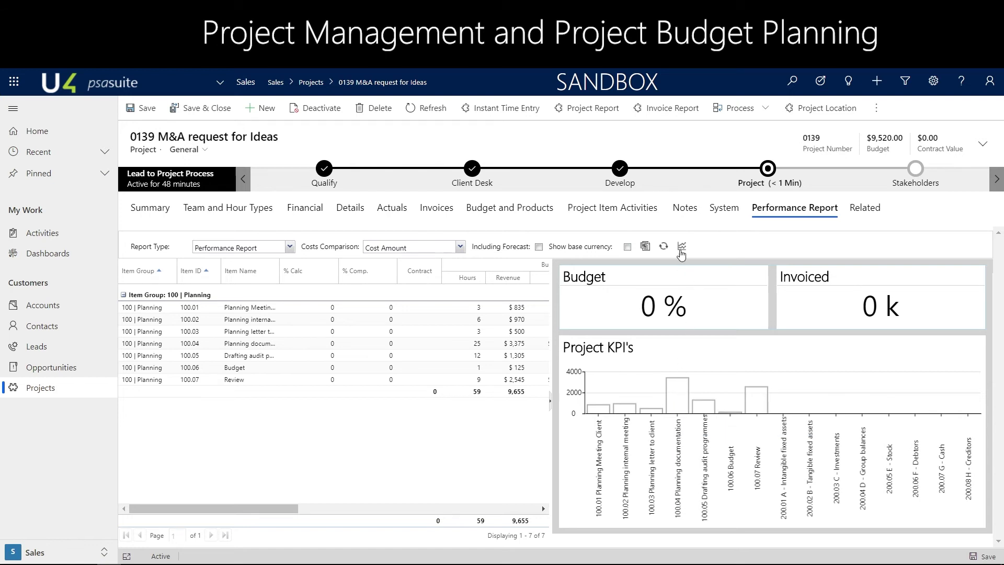
pyautogui.click(867, 211)
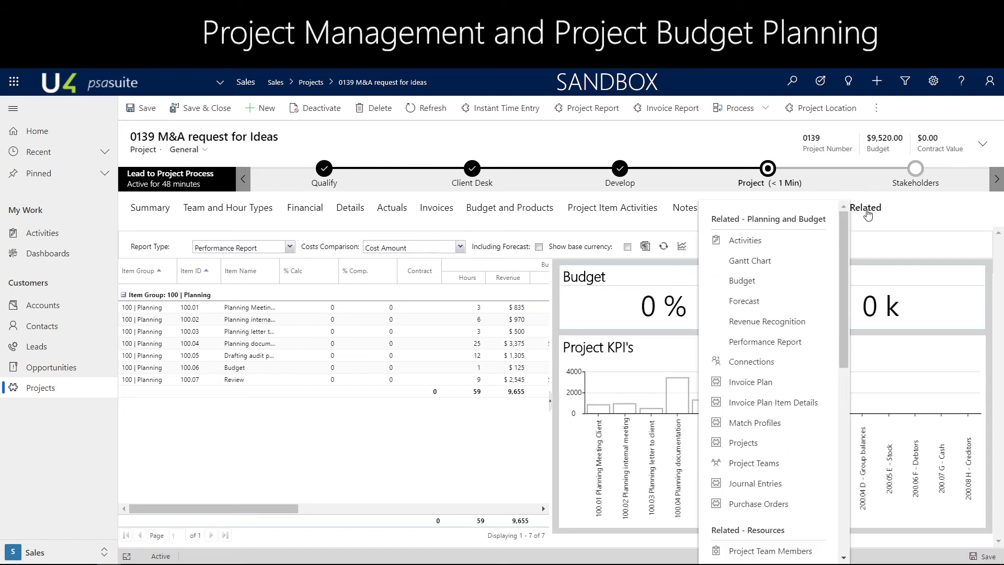
pyautogui.click(734, 283)
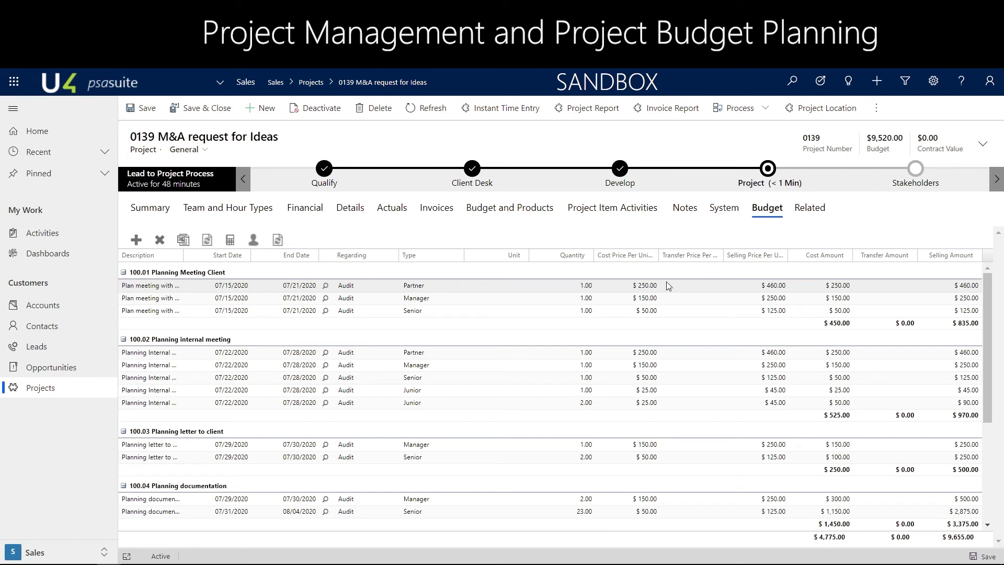
# Create project item activities from the budget, grouped by Item, Hour Type, Resource and Date.
pyautogui.click(253, 240)
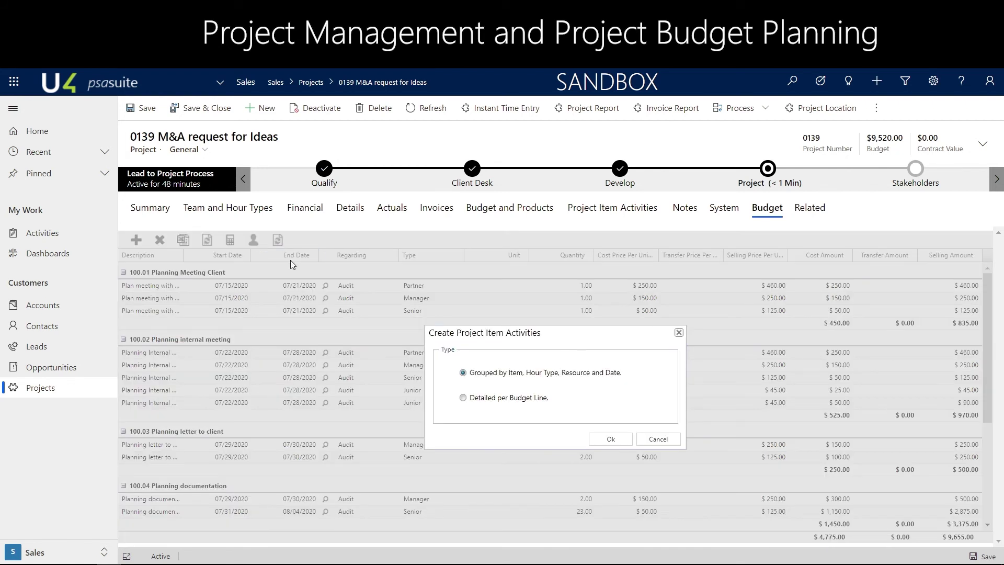
pyautogui.click(608, 440)
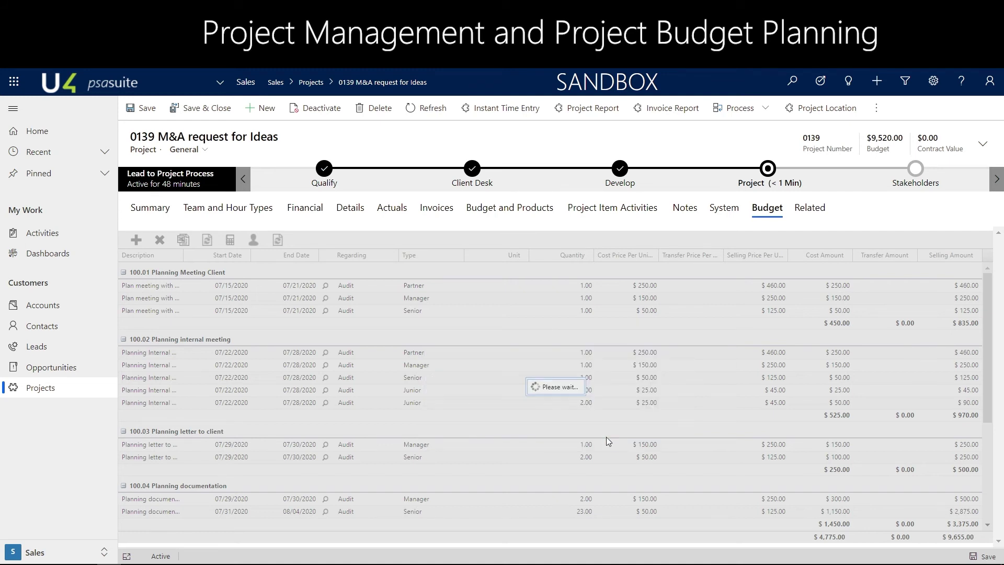